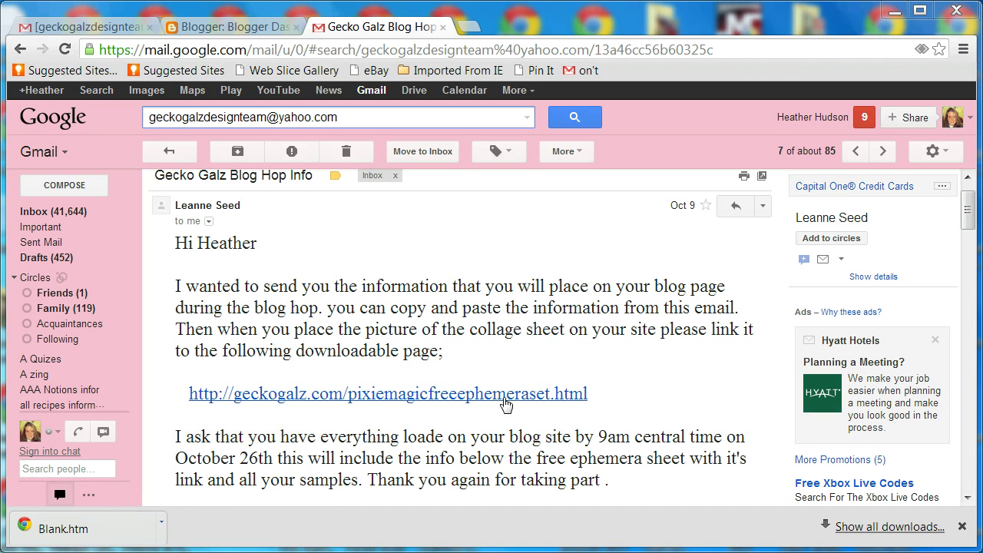
Step: Open the Gecko Galz pixie magic download page and save it as Blank.htm, replacing the existing file
left_click(462, 395)
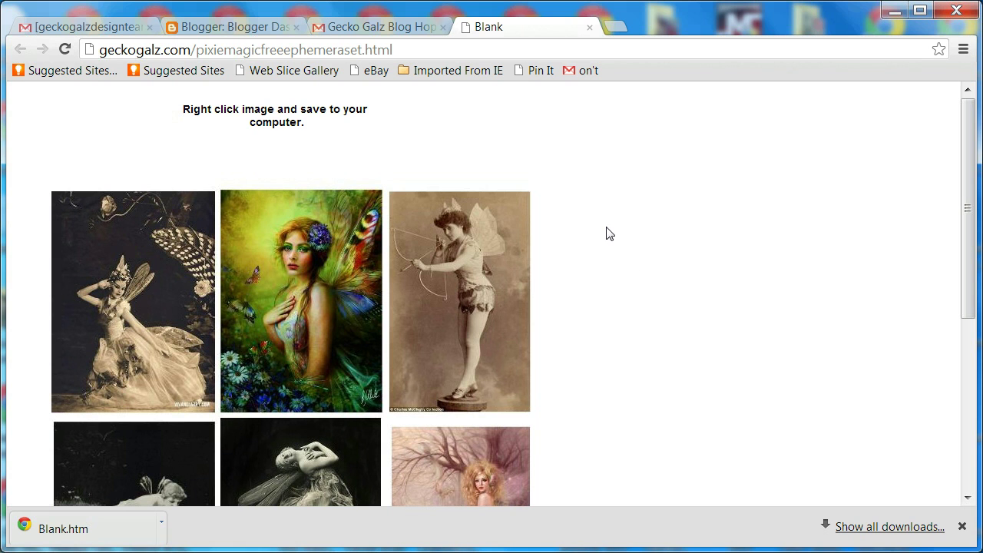
right_click(330, 172)
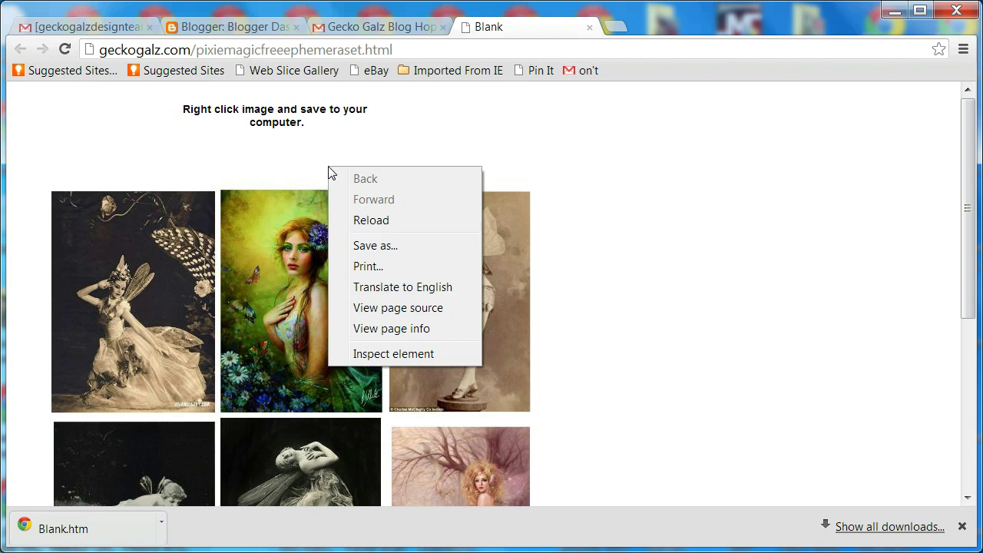
left_click(371, 245)
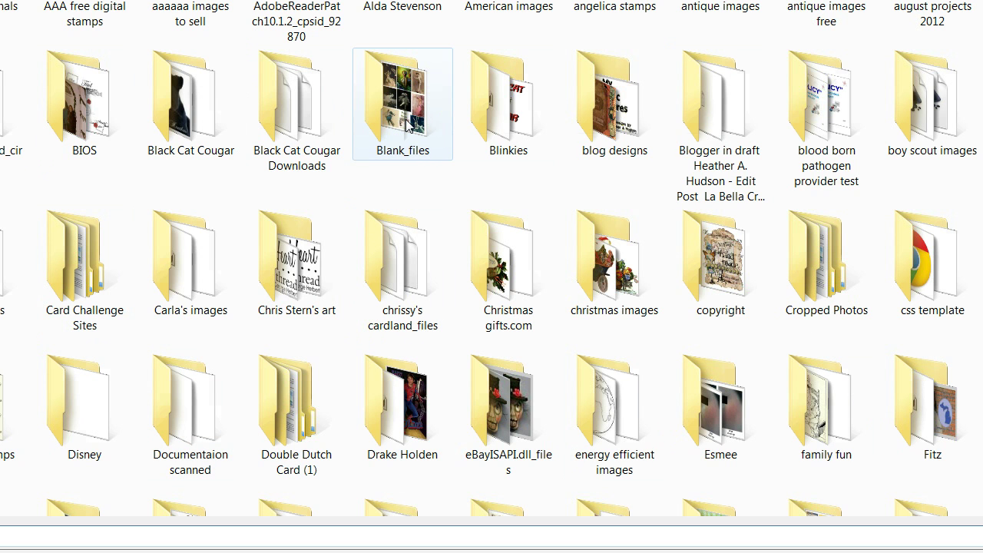
key("Return")
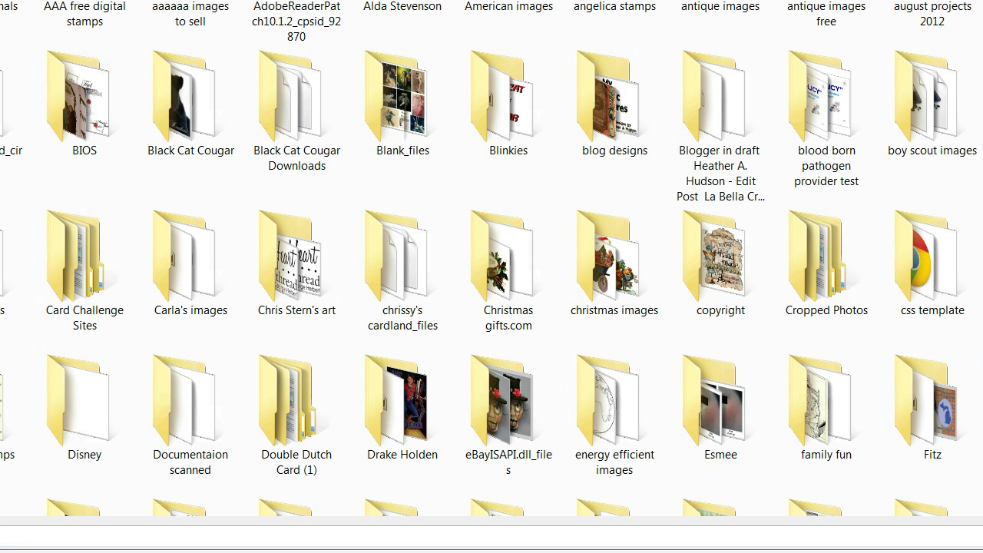
left_click(558, 238)
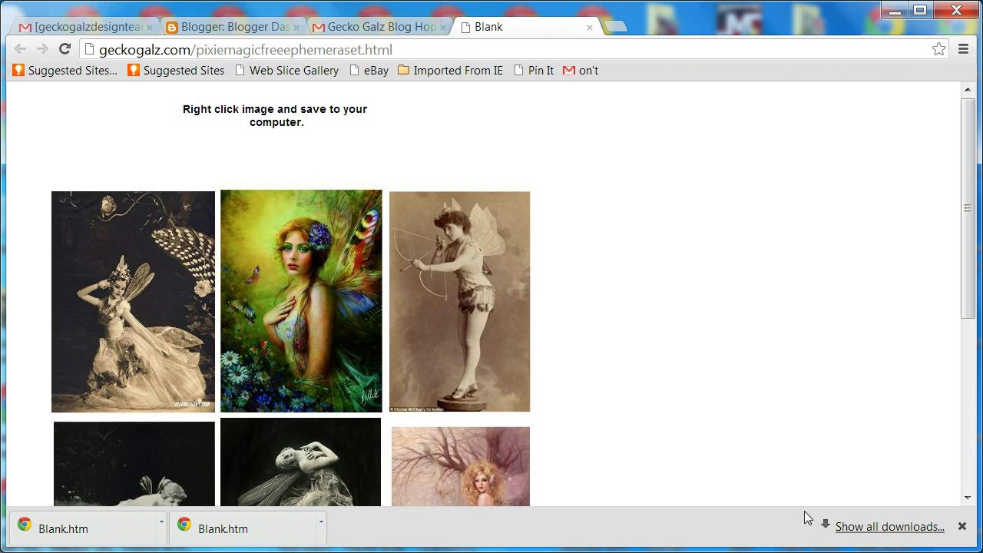
Step: From the Blogger dashboard, begin a new post on the Vintage Pink Roses blog
left_click(236, 29)
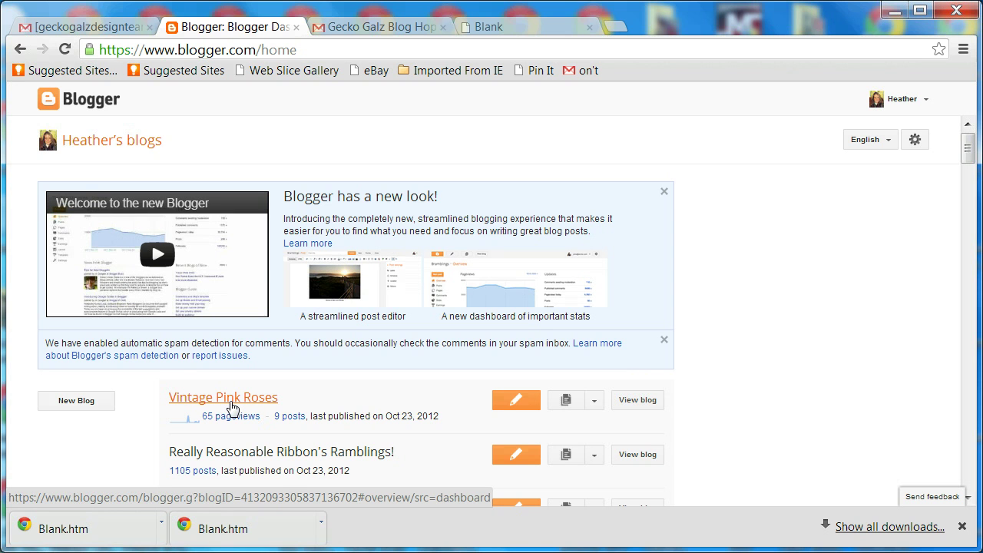
left_click(514, 401)
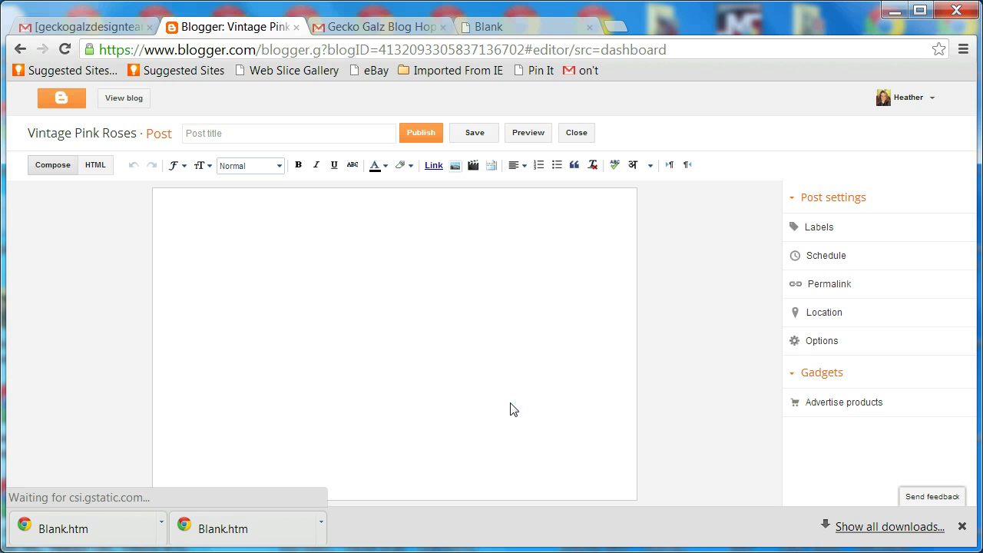
Step: Upload pixie_magic-669x829.jpg and add it to the body of the new post
left_click(455, 166)
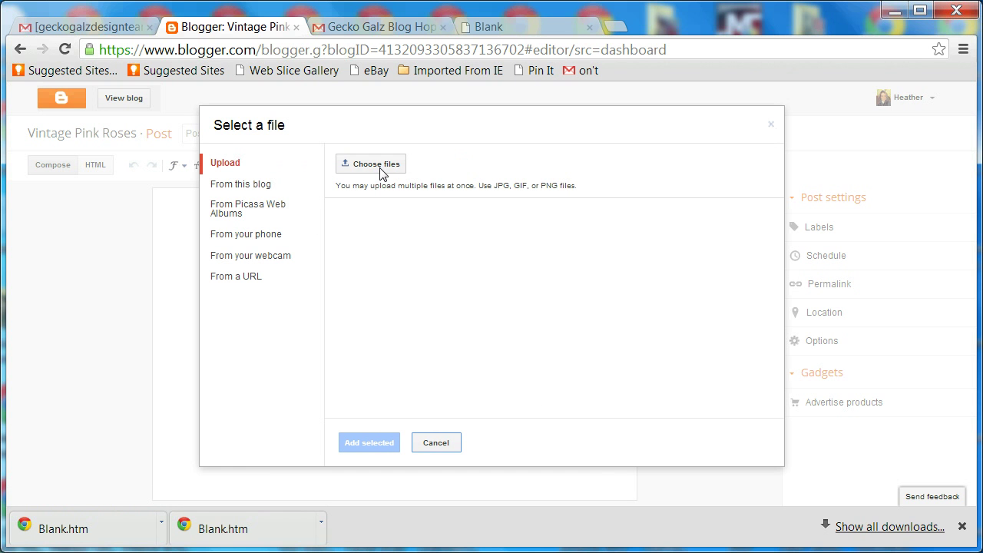
left_click(380, 173)
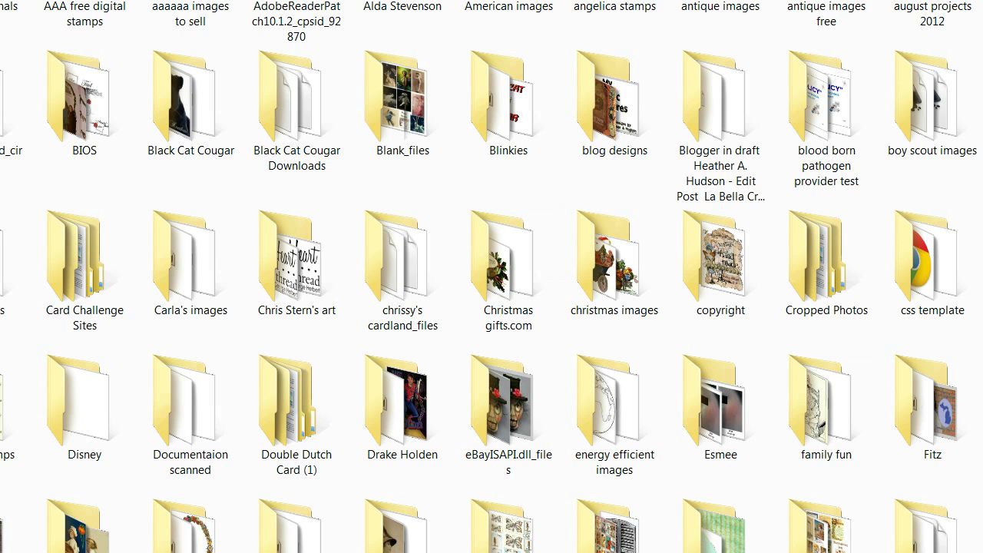
scroll(492, 307, "down", 15)
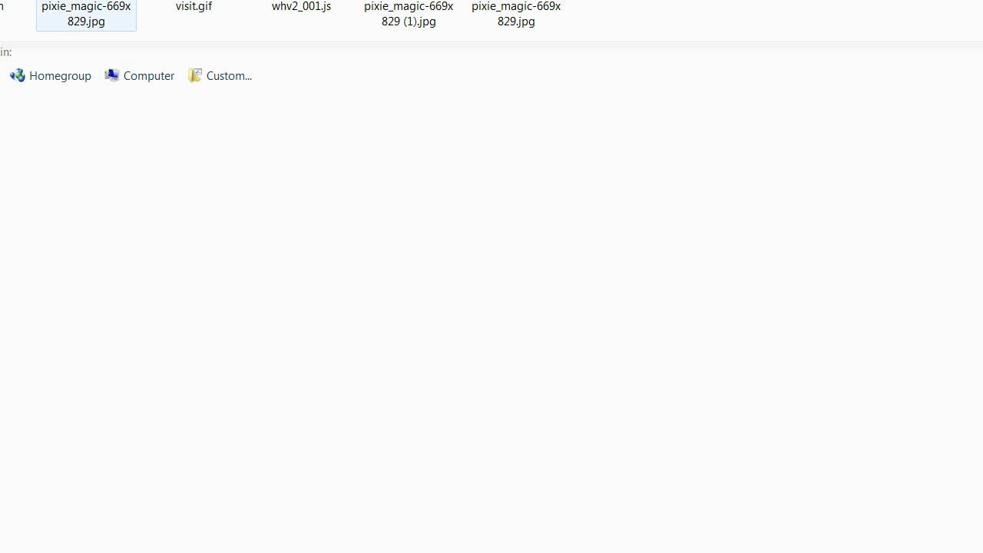
left_click(86, 15)
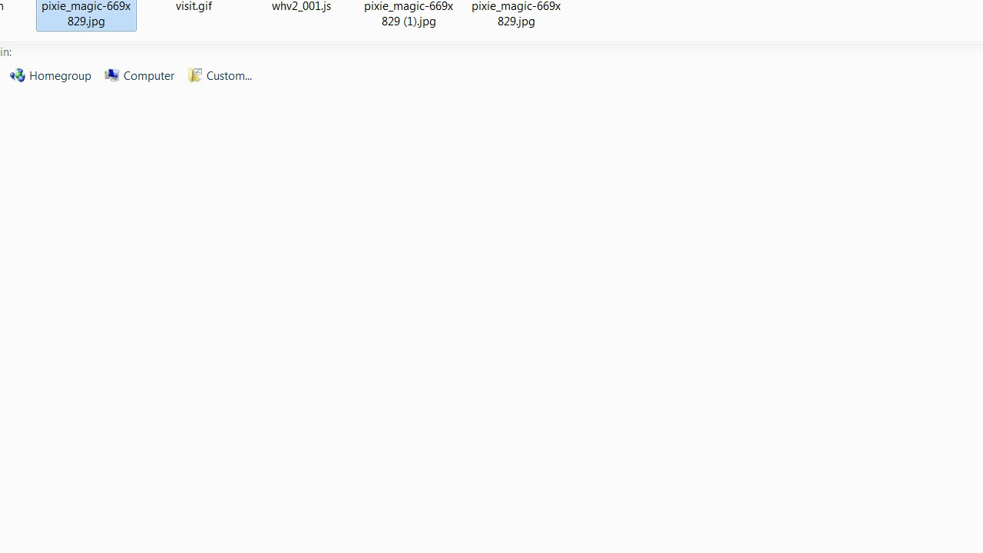
key("Return")
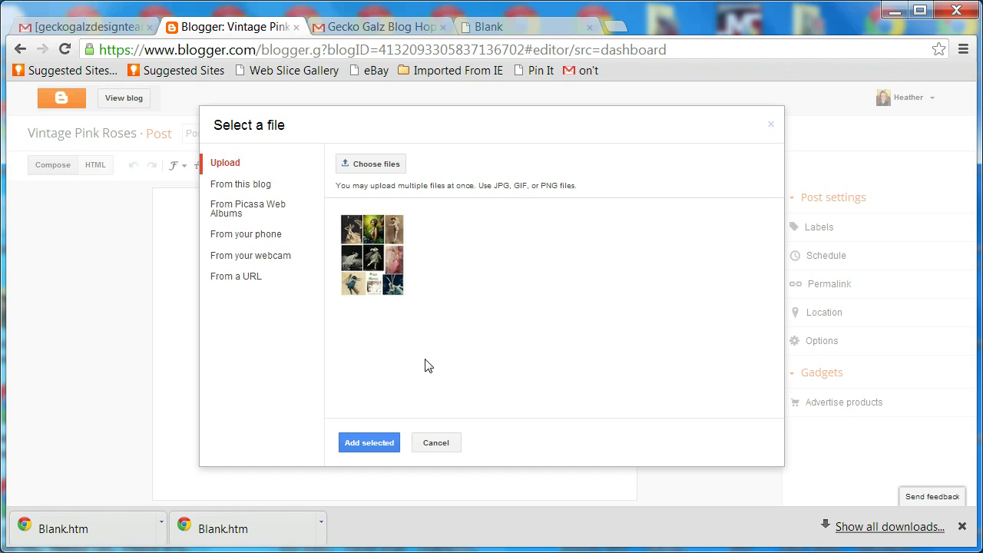
left_click(369, 443)
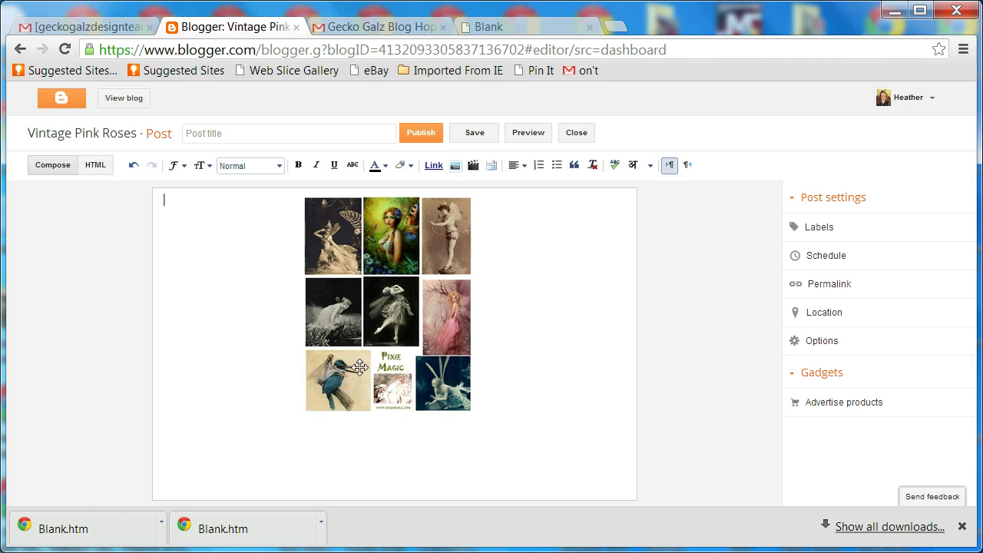
Step: Resize the collage image to X-Large, then reselect it and bring up the Edit Link dialog
left_click(359, 341)
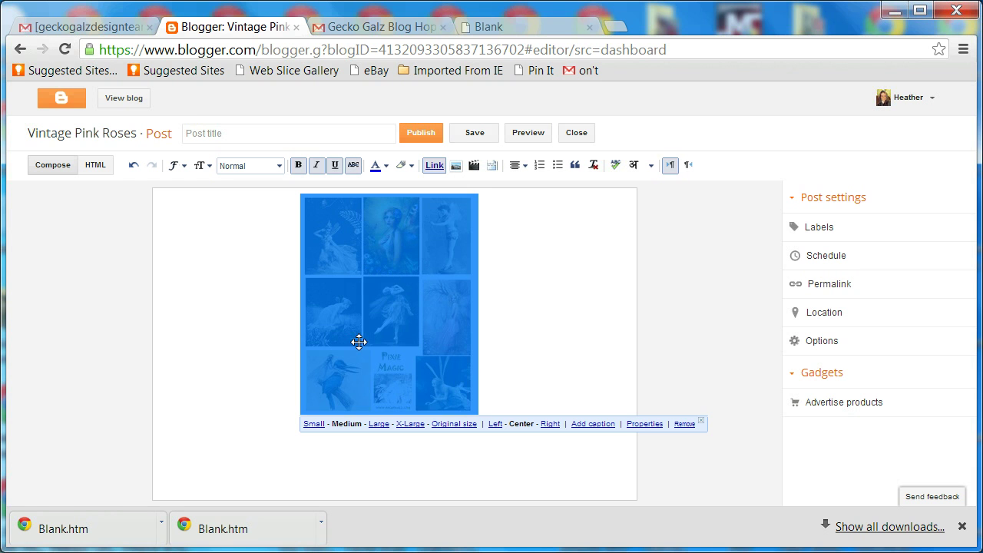
left_click(409, 423)
left_click_drag(631, 319, 627, 426)
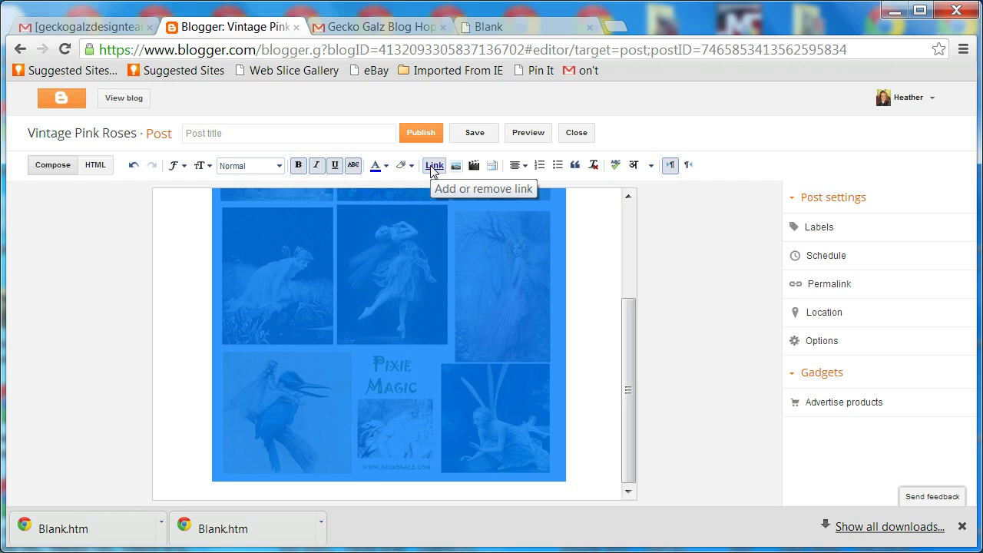
left_click(434, 166)
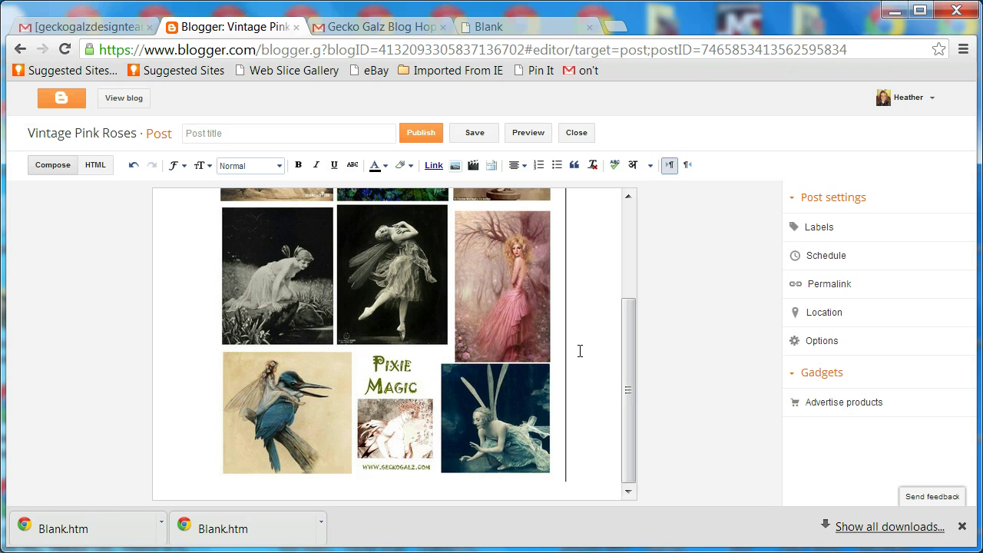
left_click(205, 321)
left_click(272, 326)
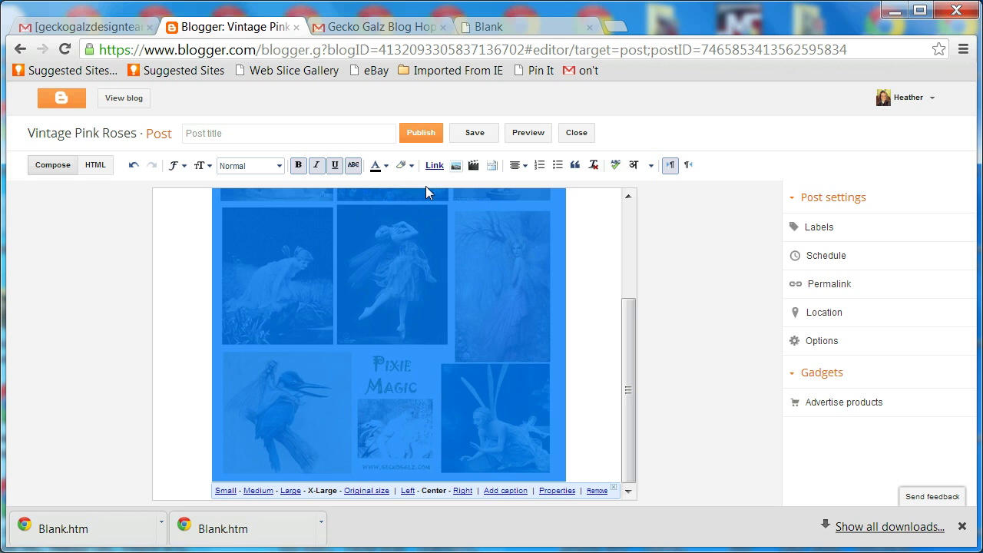
left_click(434, 166)
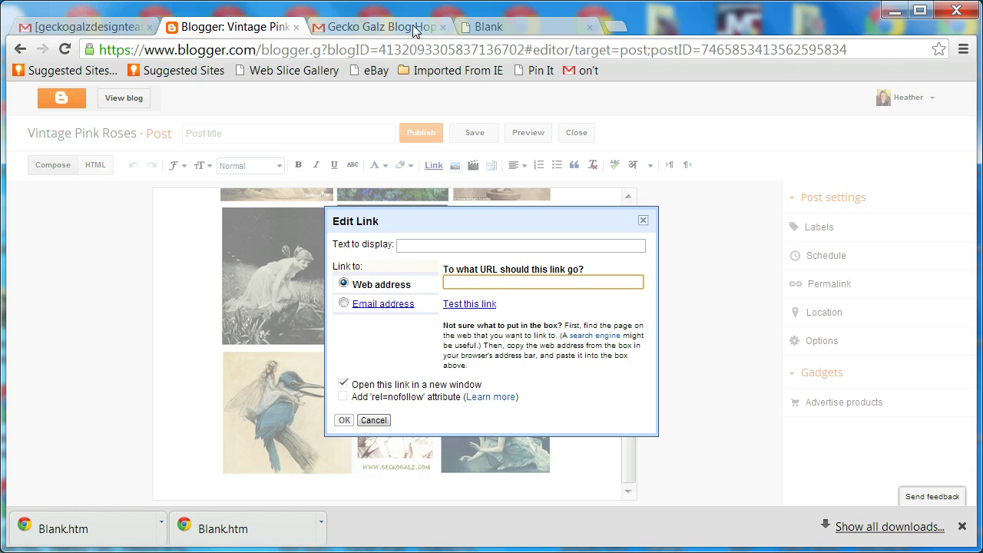
Step: Copy the download page address from the Blank tab and set it as the collage's link
left_click(477, 28)
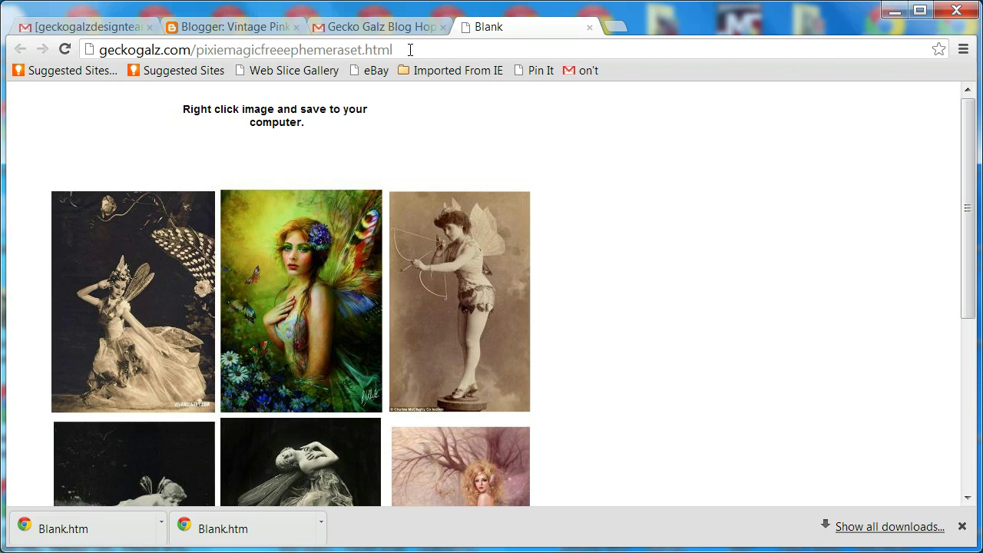
left_click_drag(411, 50, 97, 49)
right_click(127, 51)
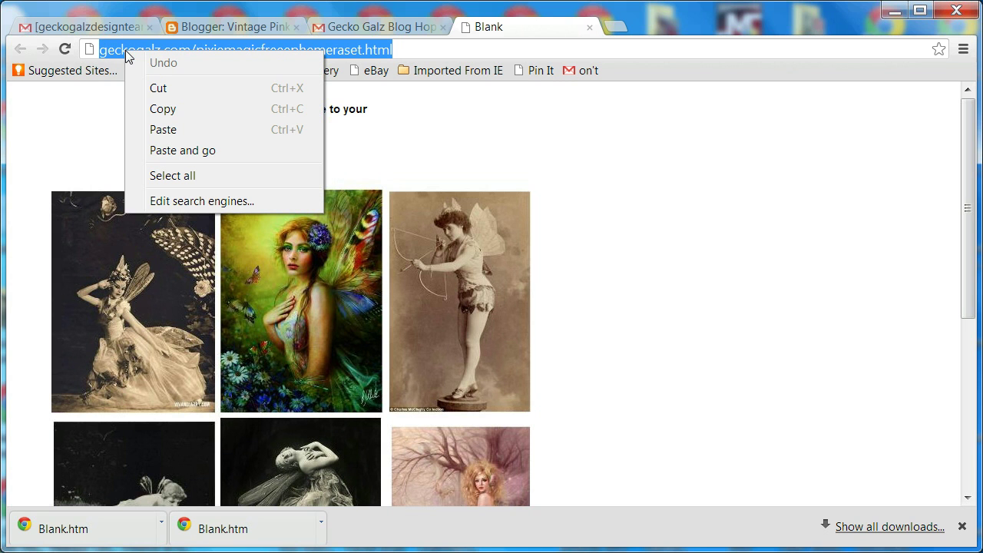
left_click(169, 112)
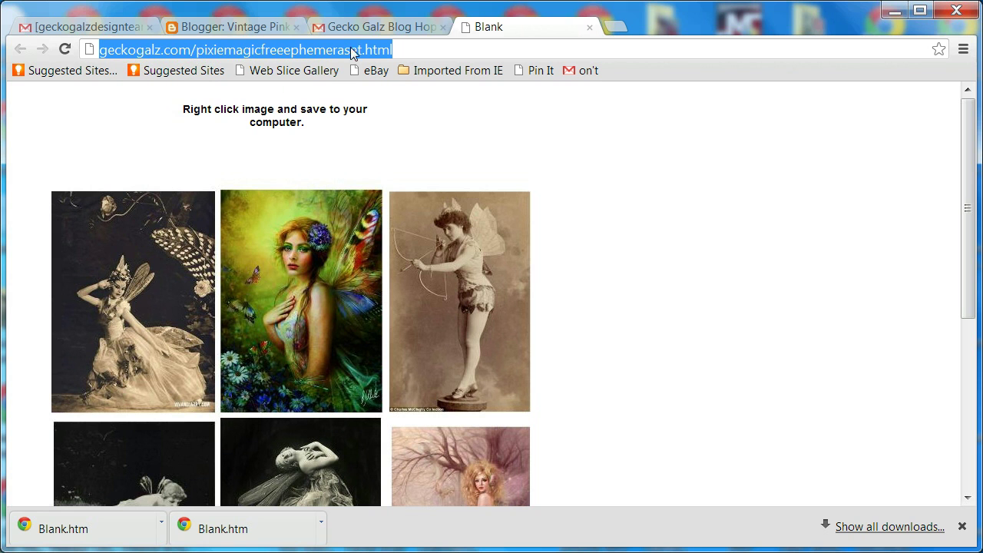
left_click(212, 27)
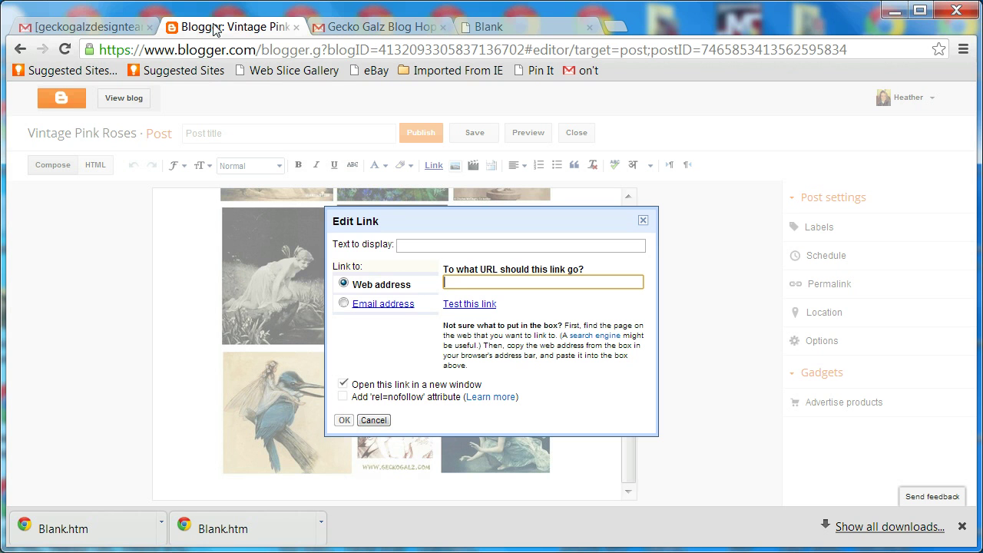
right_click(455, 280)
left_click(495, 375)
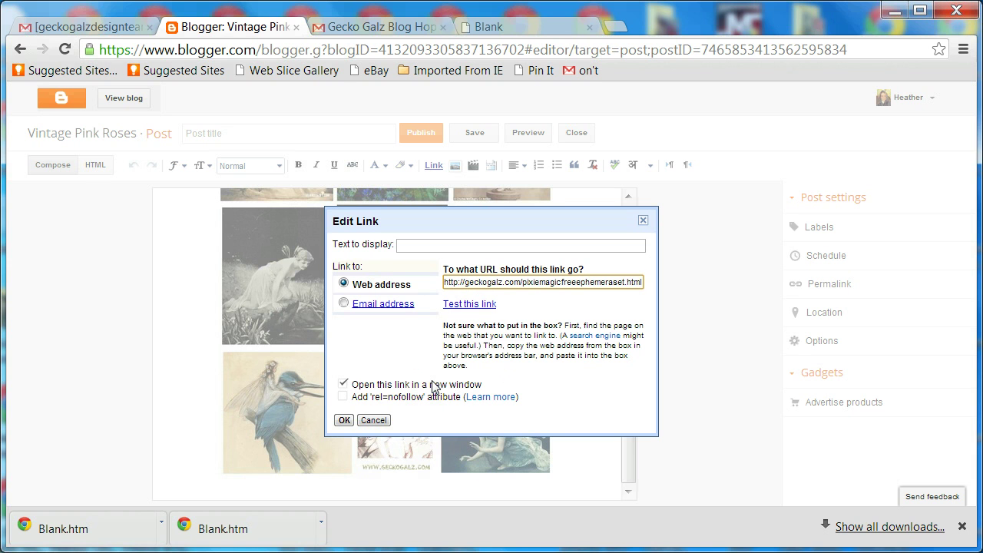
left_click(343, 421)
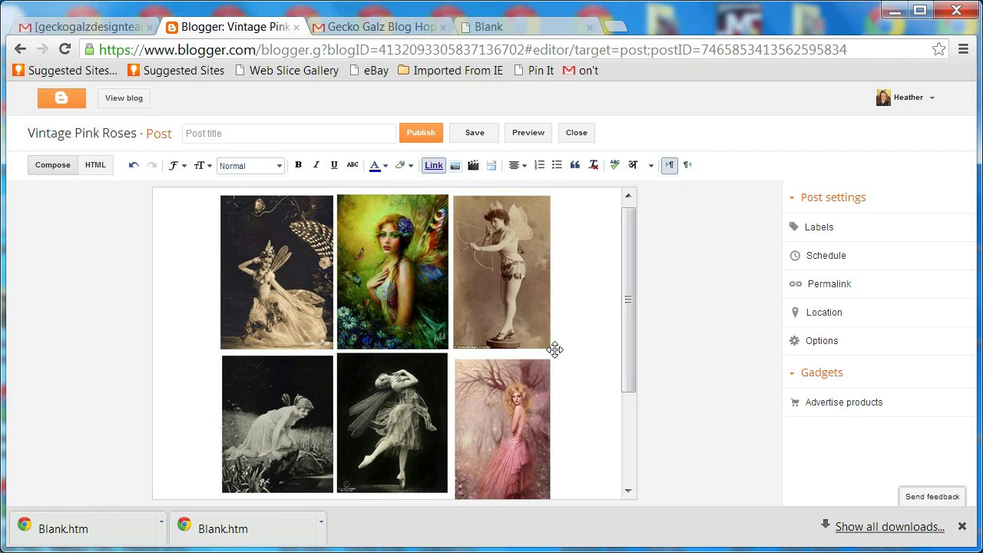
Step: Publish the post, view it on the blog, and test the collage's link
left_click(415, 135)
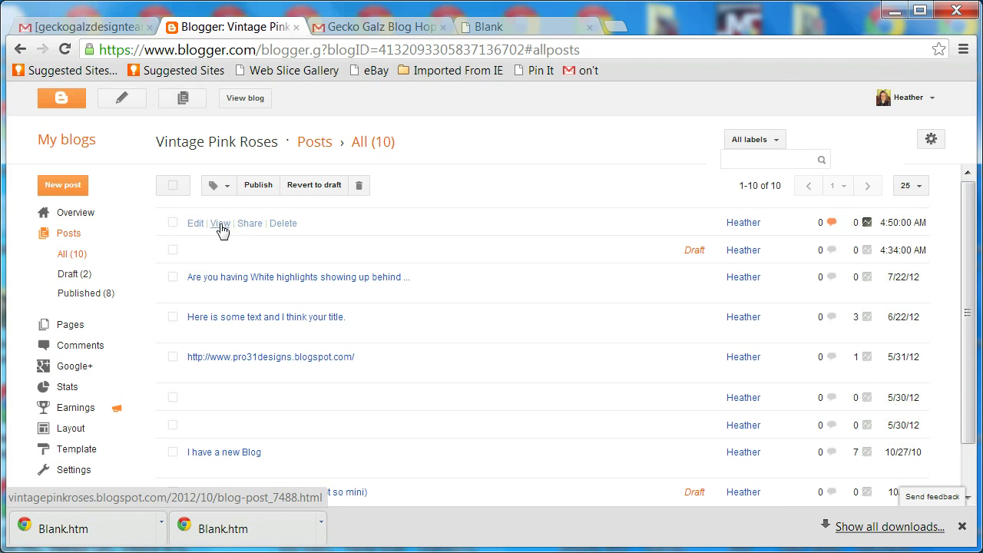
left_click(221, 224)
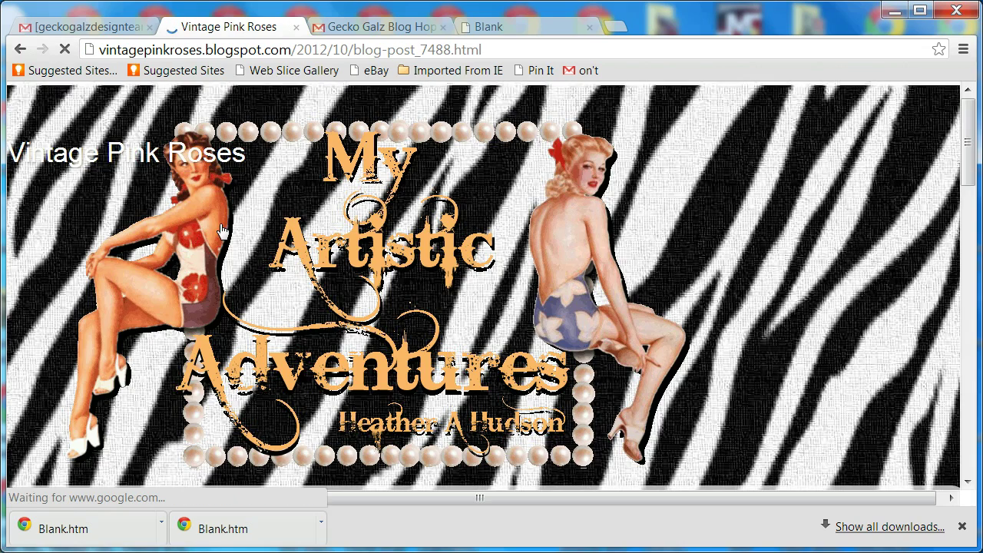
left_click_drag(966, 132, 970, 239)
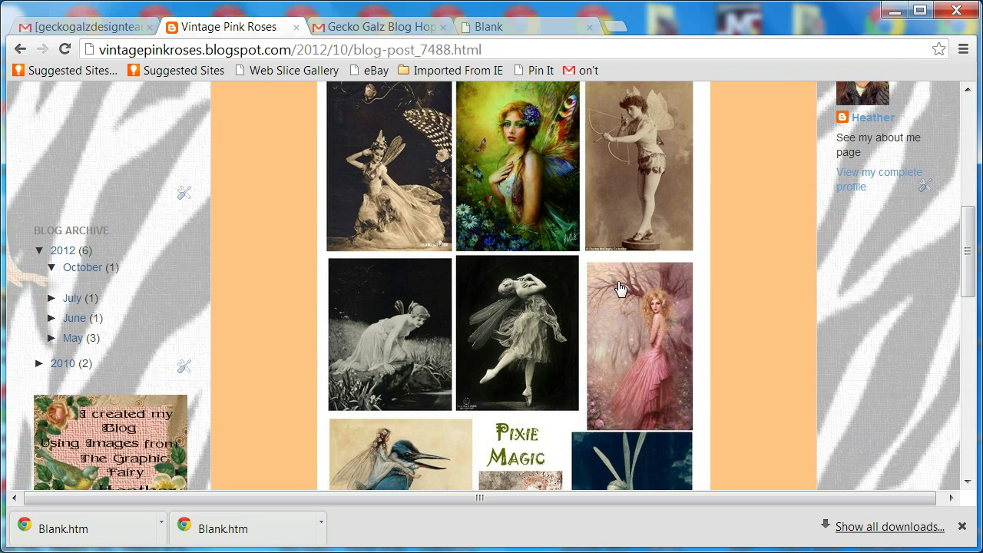
left_click(540, 313)
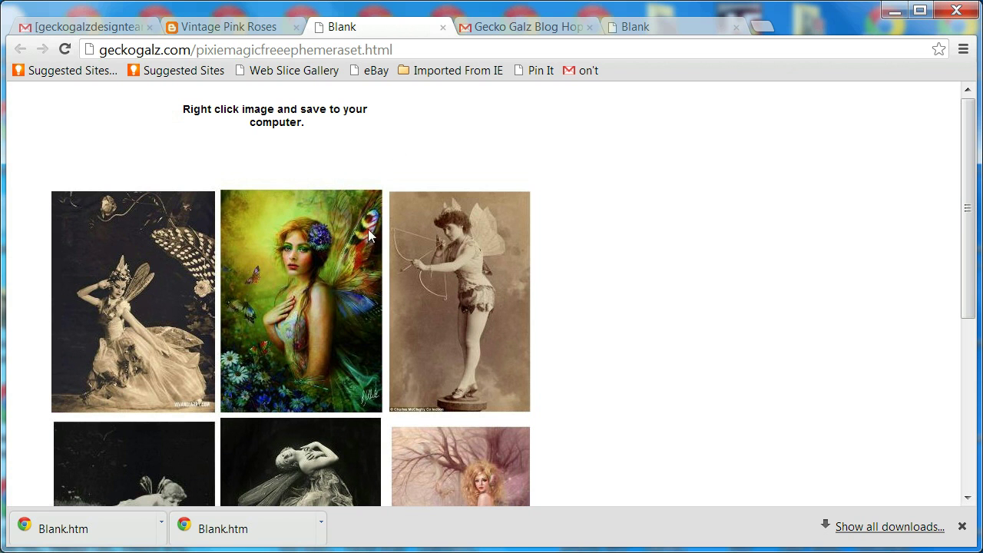
Step: Go back to the Vintage Pink Roses posts list and start a new post
left_click(443, 29)
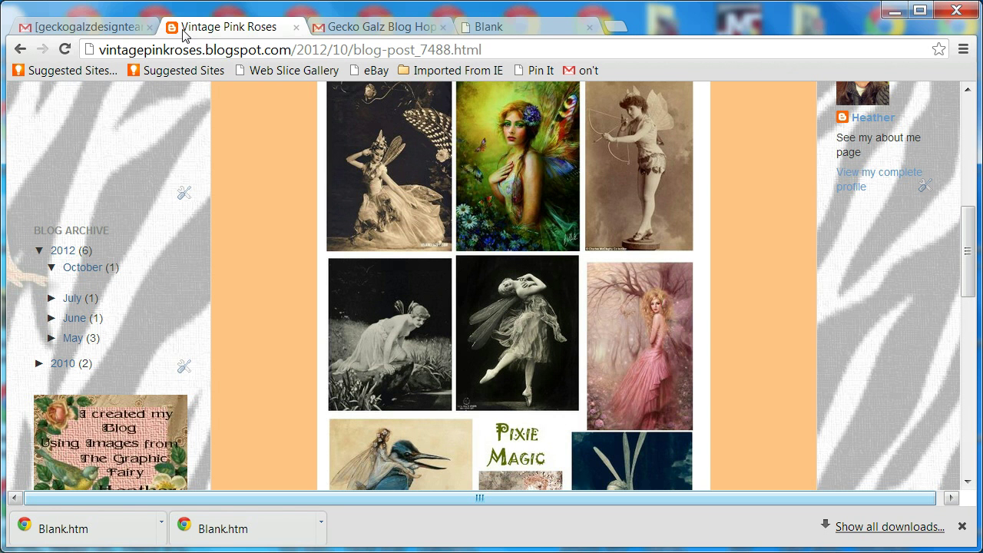
left_click(21, 49)
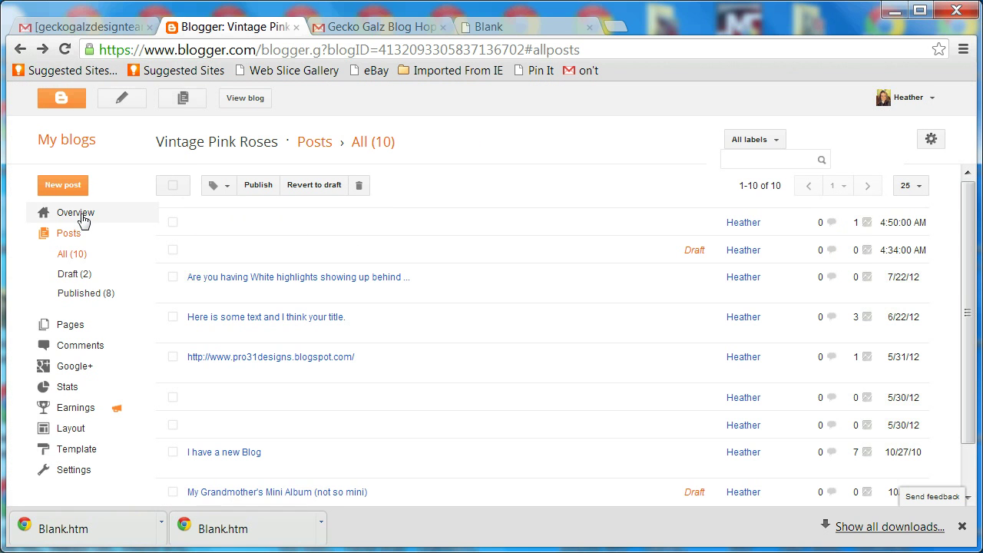
left_click(74, 188)
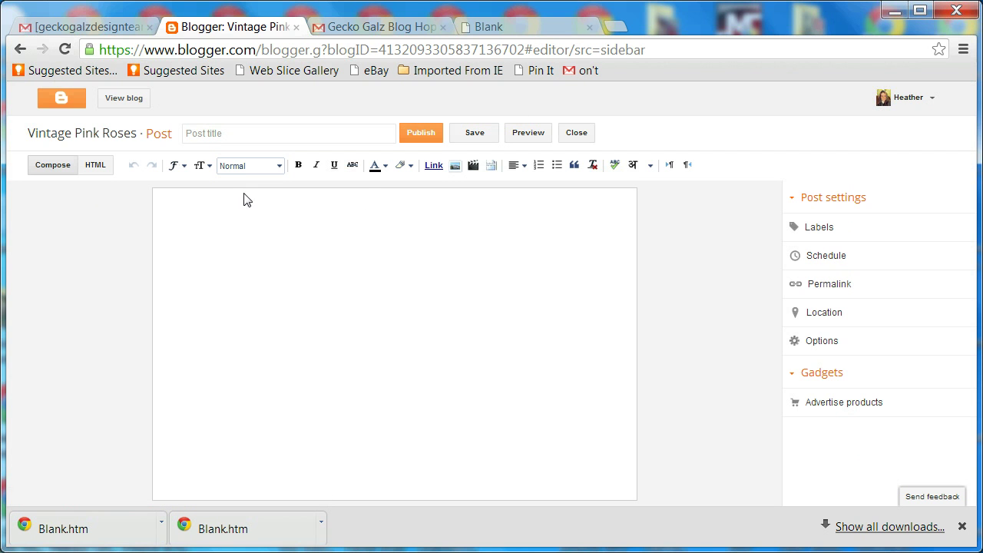
Step: Upload pixie_magic-669x829.jpg and insert it into the new post
left_click(454, 172)
left_click(394, 165)
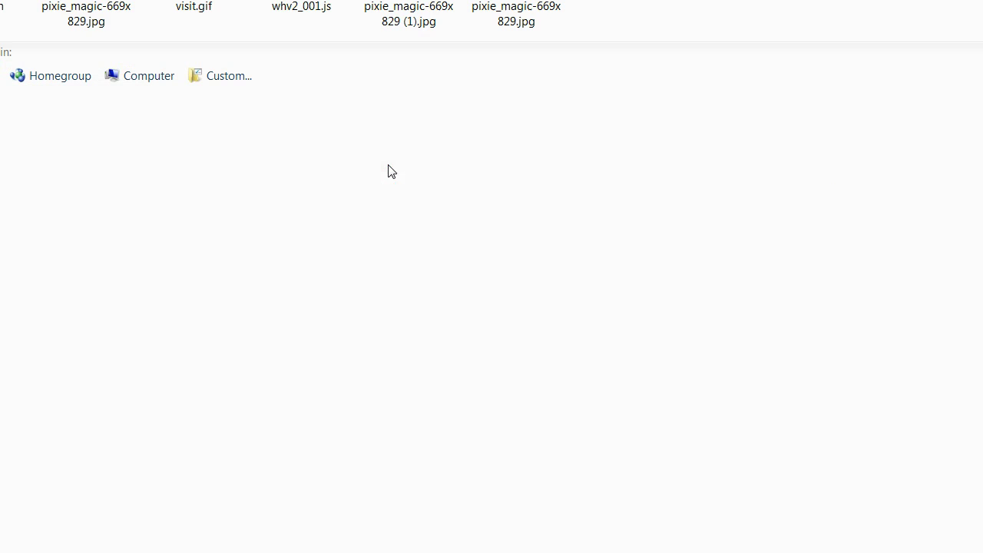
left_click(86, 10)
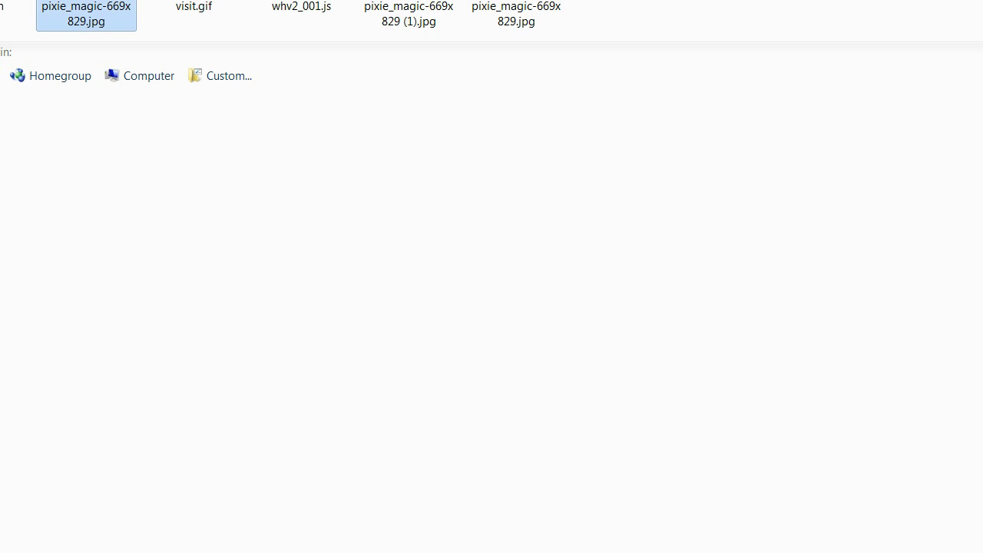
key("Return")
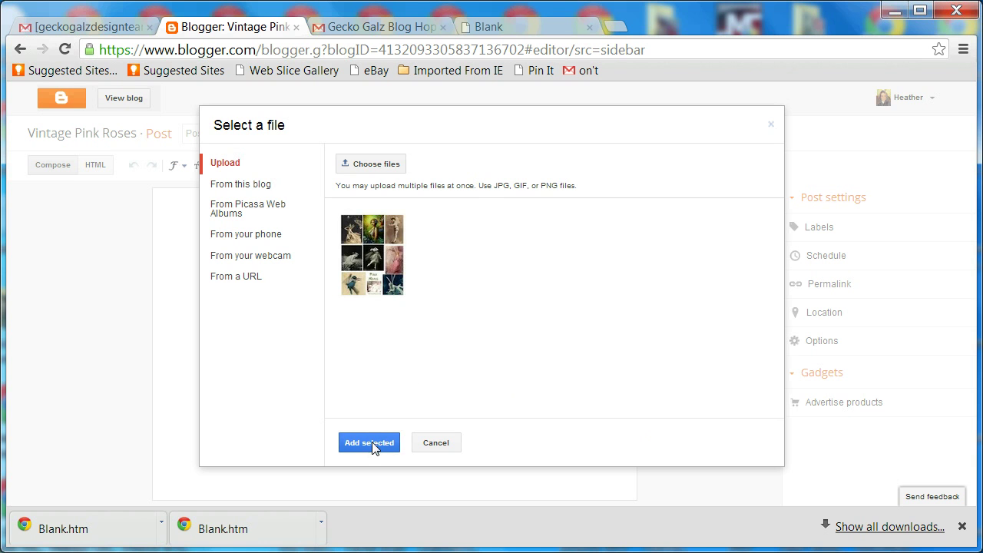
left_click(373, 443)
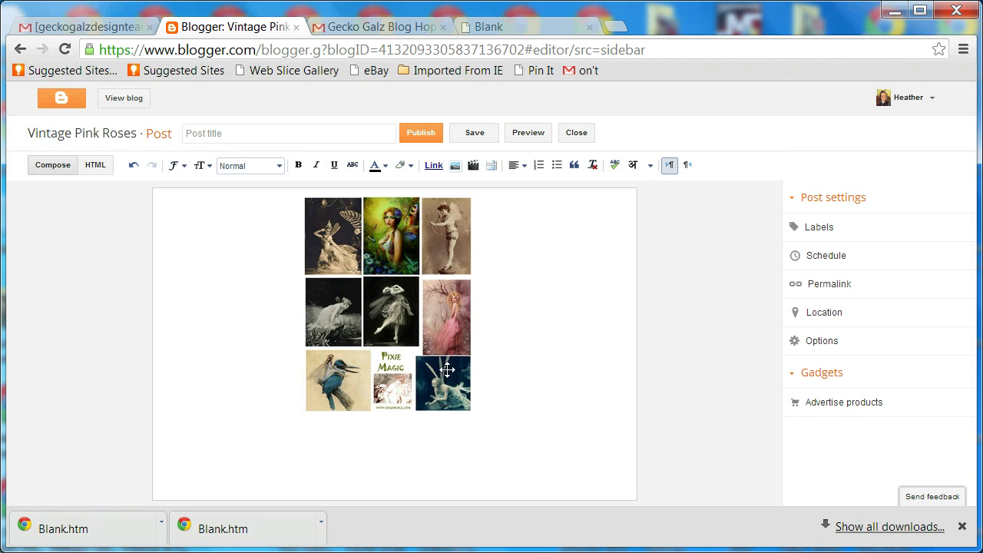
Step: Make the collage X-Large and put the insertion point just right of it
left_click(408, 393)
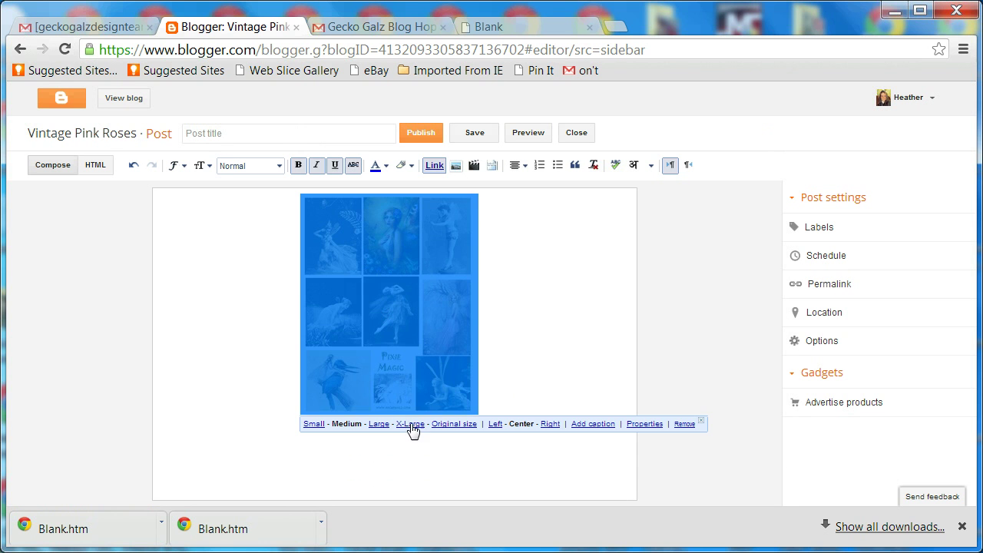
left_click(410, 424)
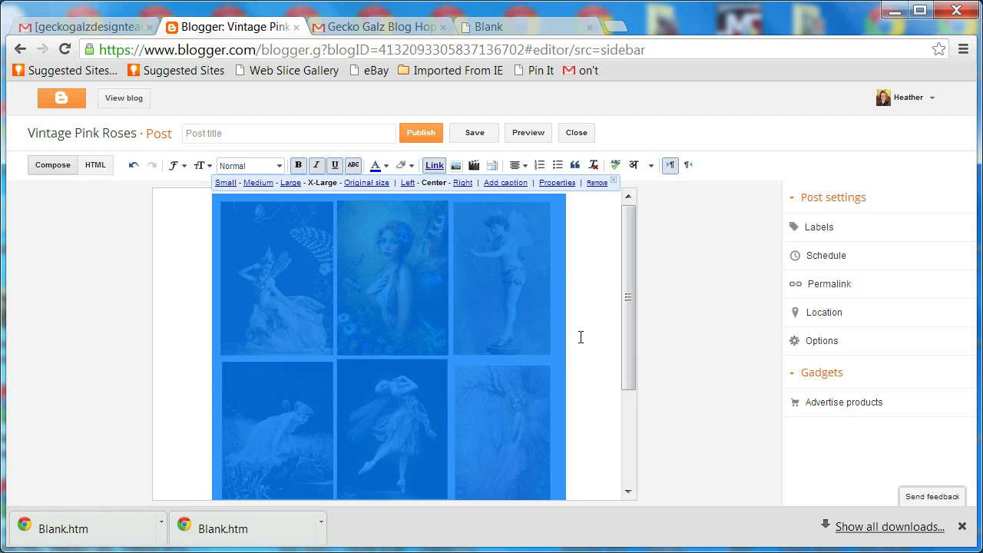
left_click(581, 337)
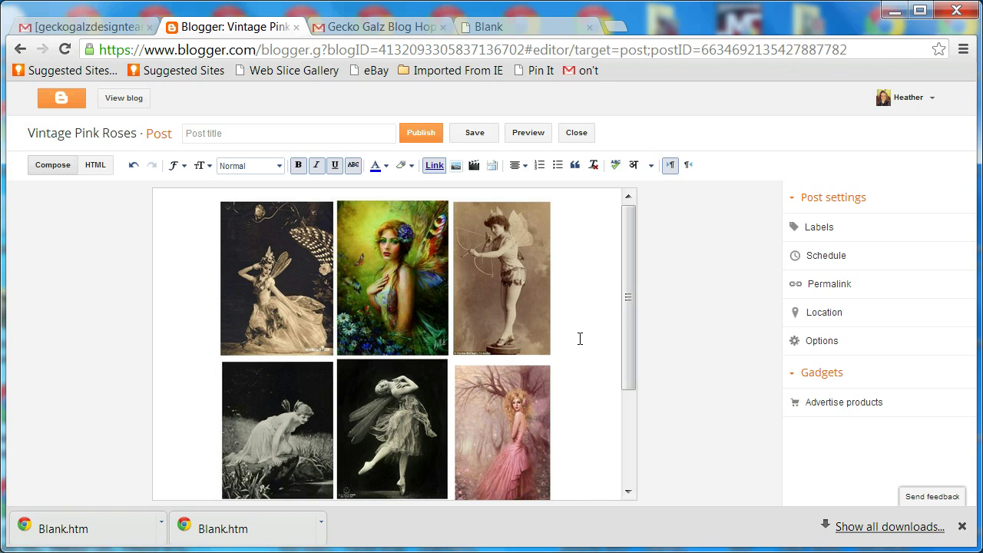
left_click(533, 336)
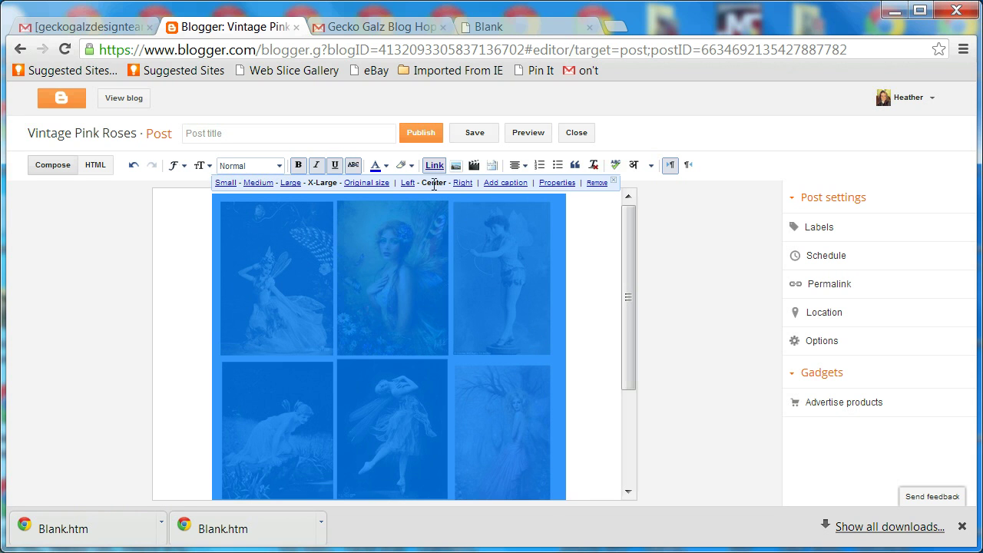
left_click(434, 174)
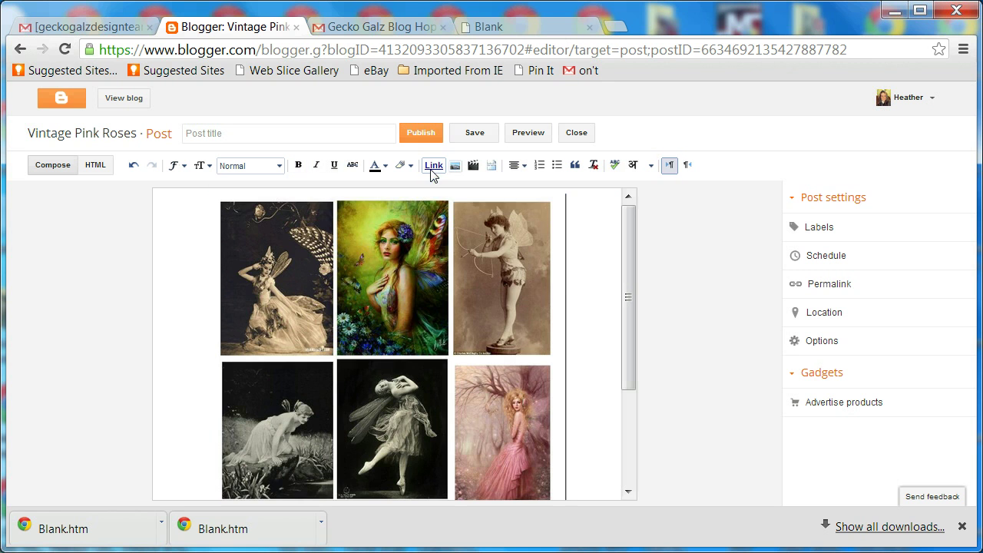
left_click(561, 304)
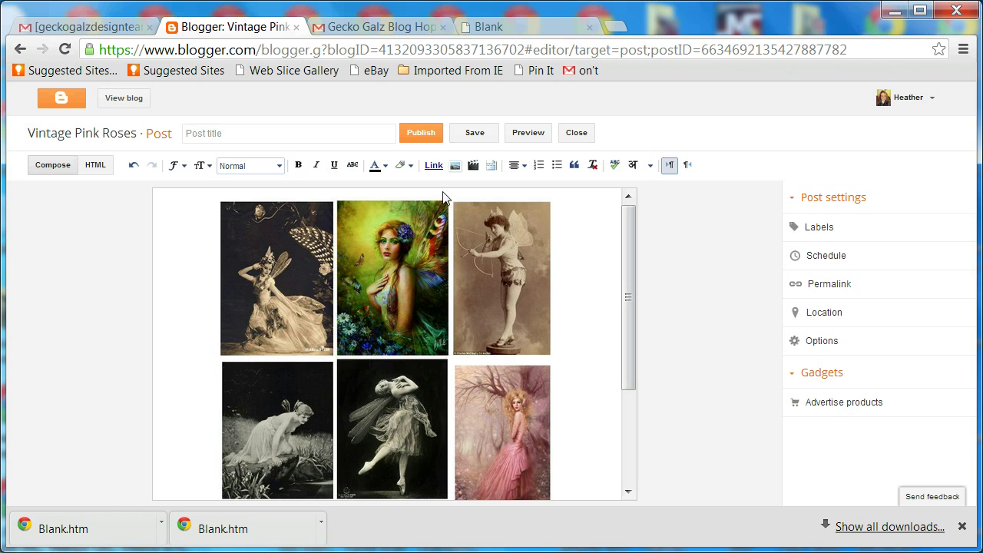
left_click(434, 166)
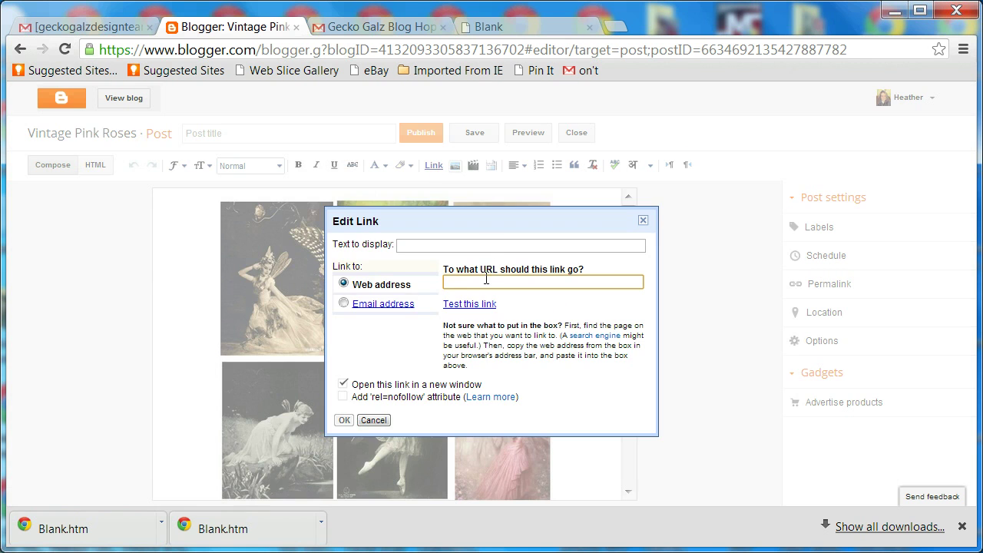
right_click(560, 291)
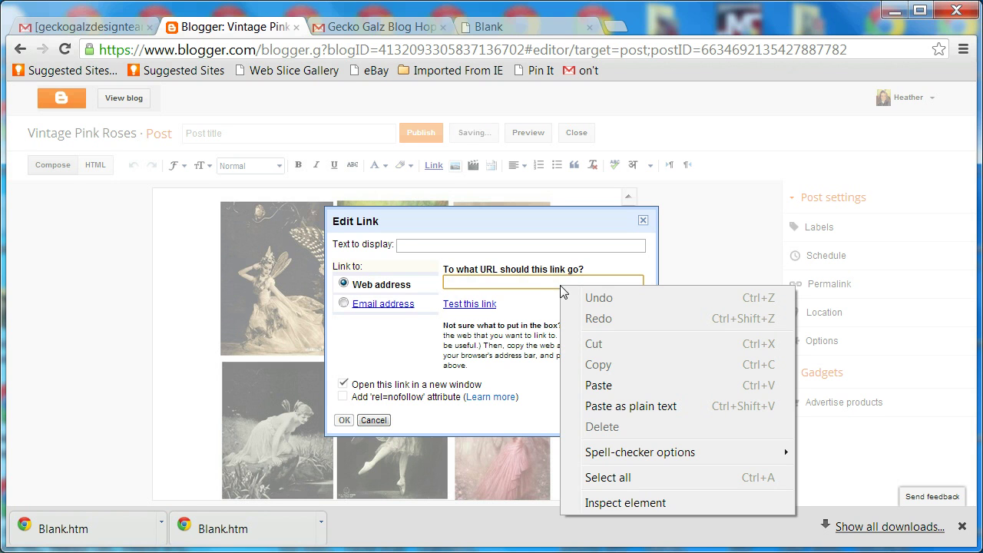
left_click(599, 386)
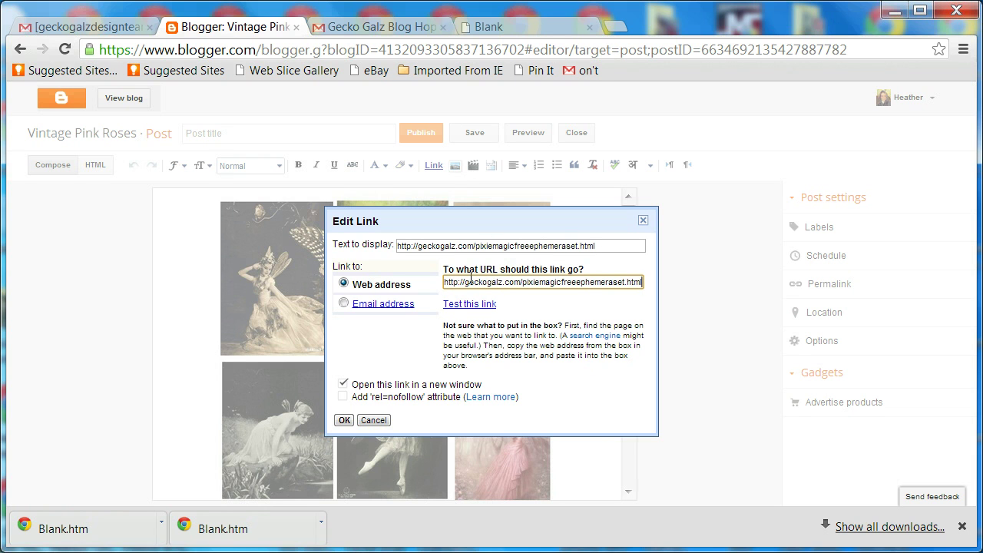
left_click(344, 420)
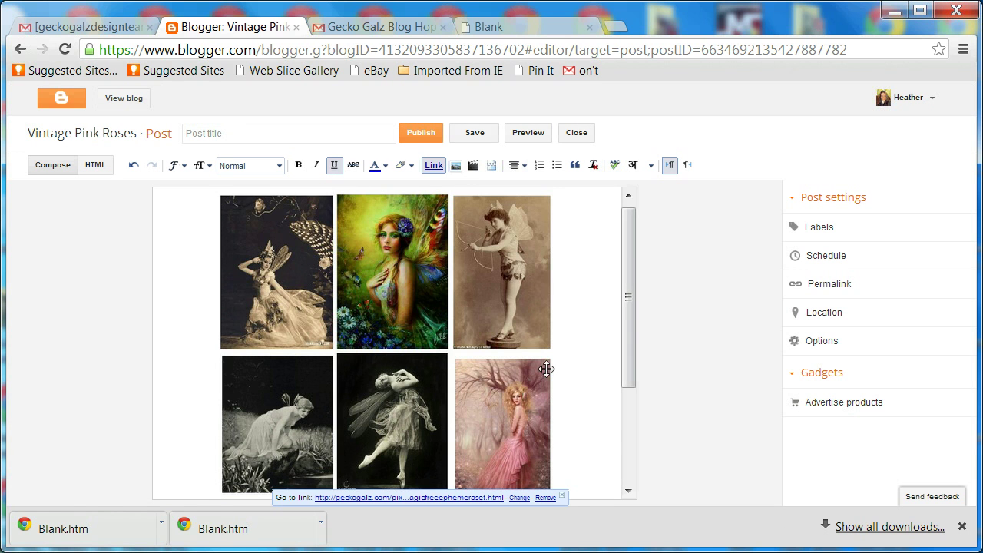
left_click_drag(623, 266, 641, 374)
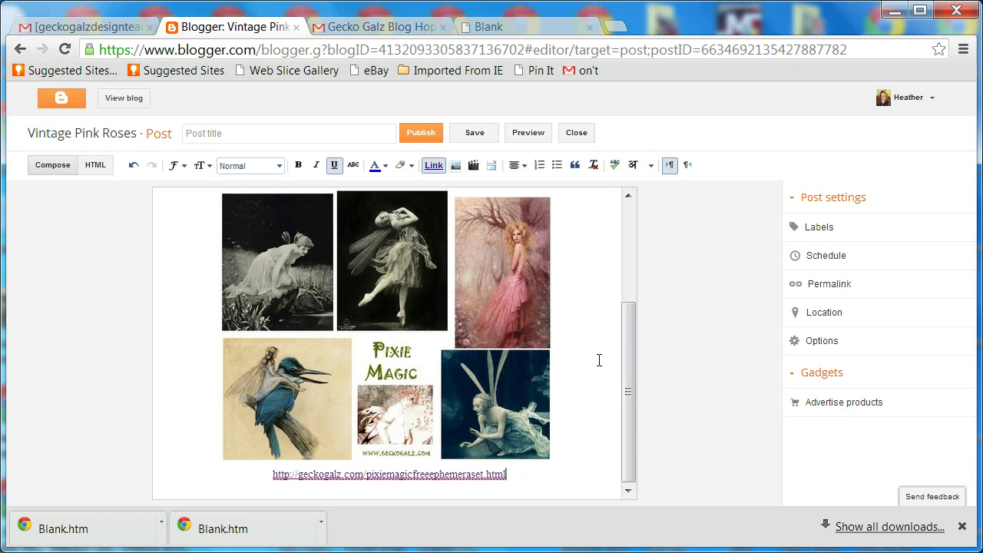
Step: Unlink the web address text under the collage and place the cursor beside the image
left_click(498, 474)
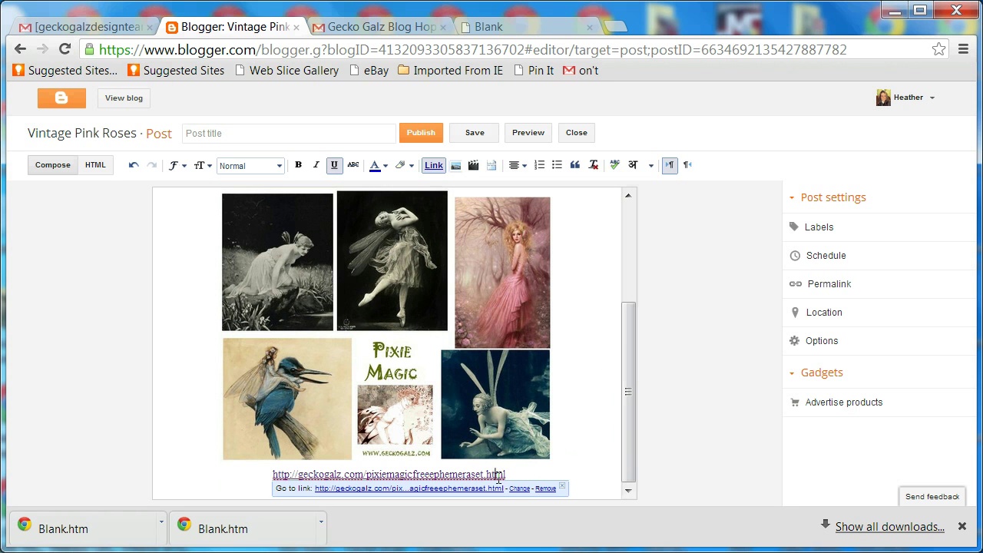
left_click(541, 489)
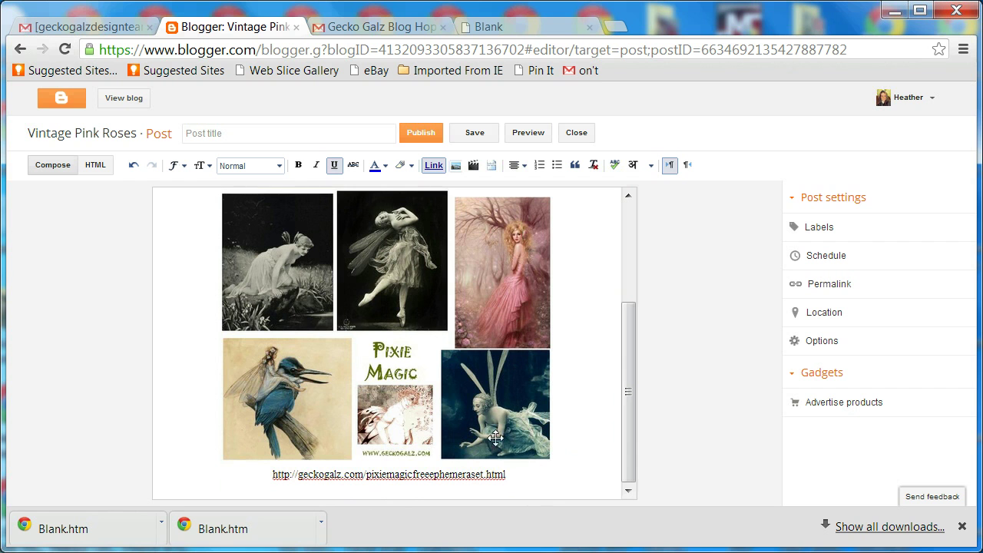
left_click_drag(510, 475, 266, 471)
key("ctrl+c")
scroll(266, 470, "up", 3)
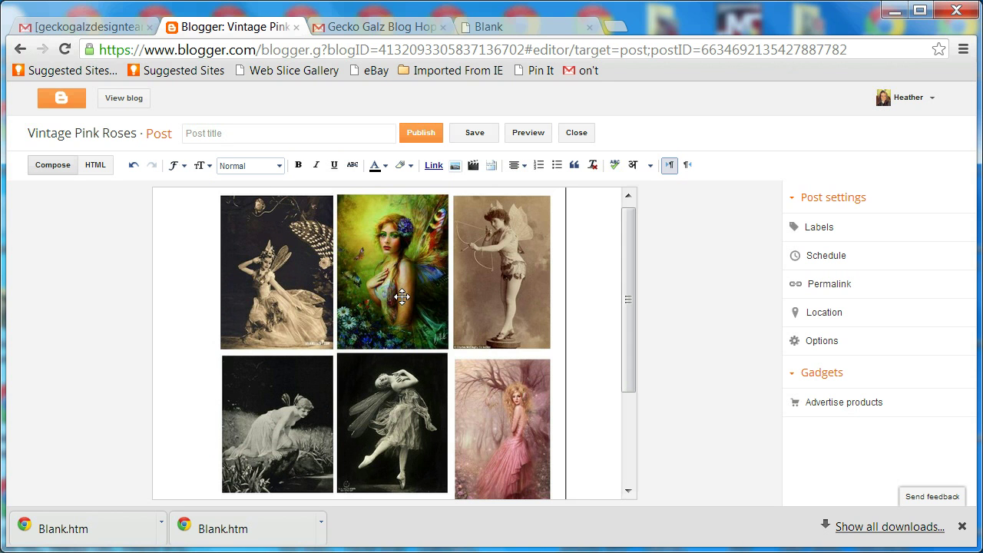
left_click(212, 283)
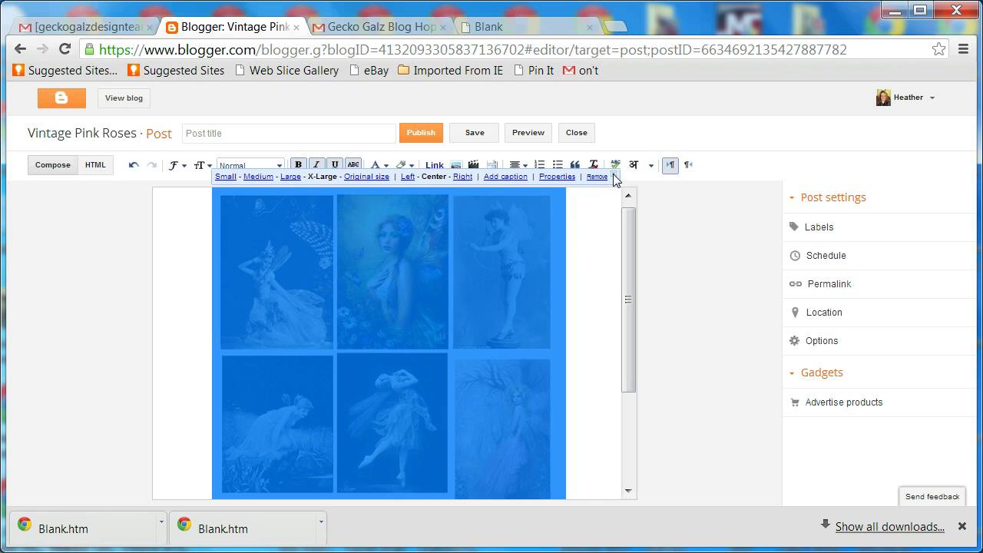
left_click(198, 262)
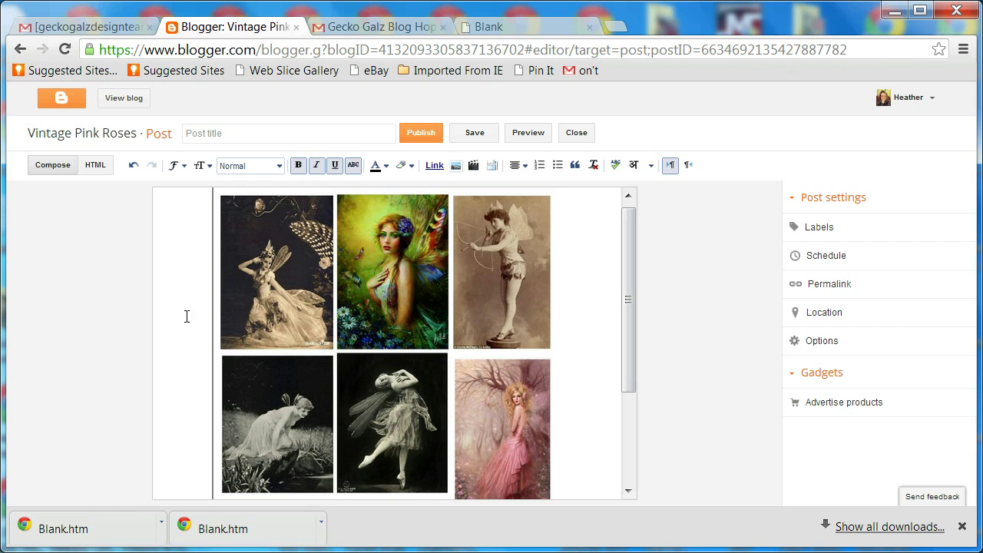
left_click(314, 295)
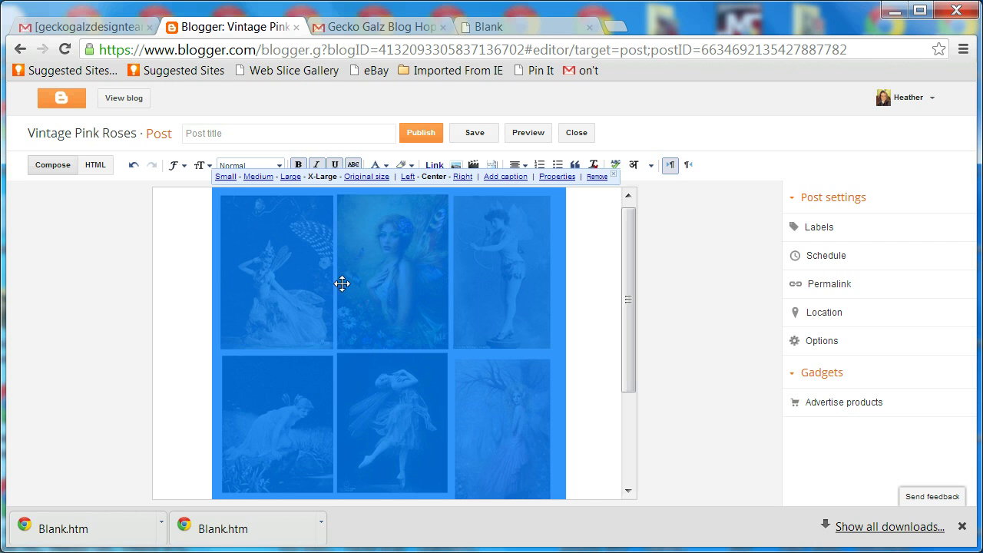
left_click(435, 168)
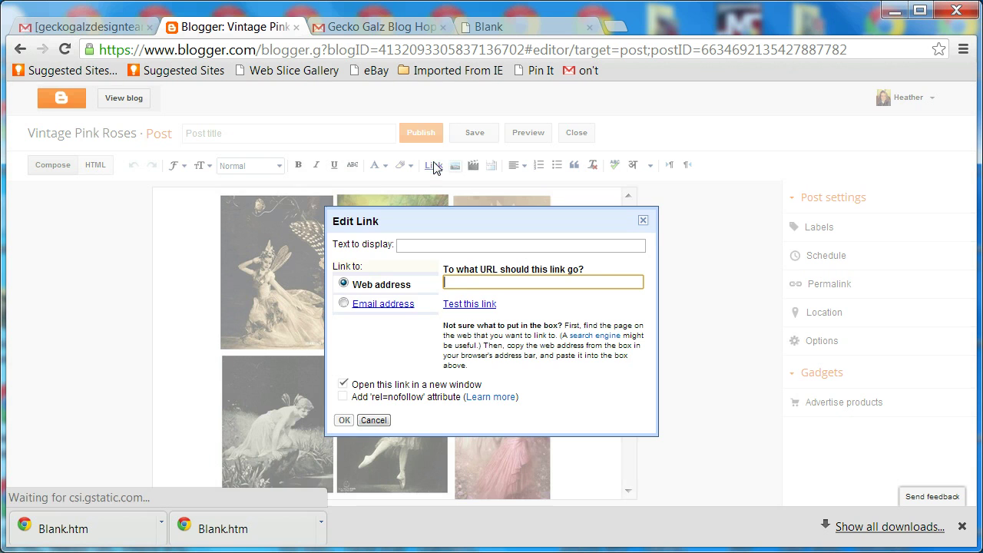
right_click(460, 283)
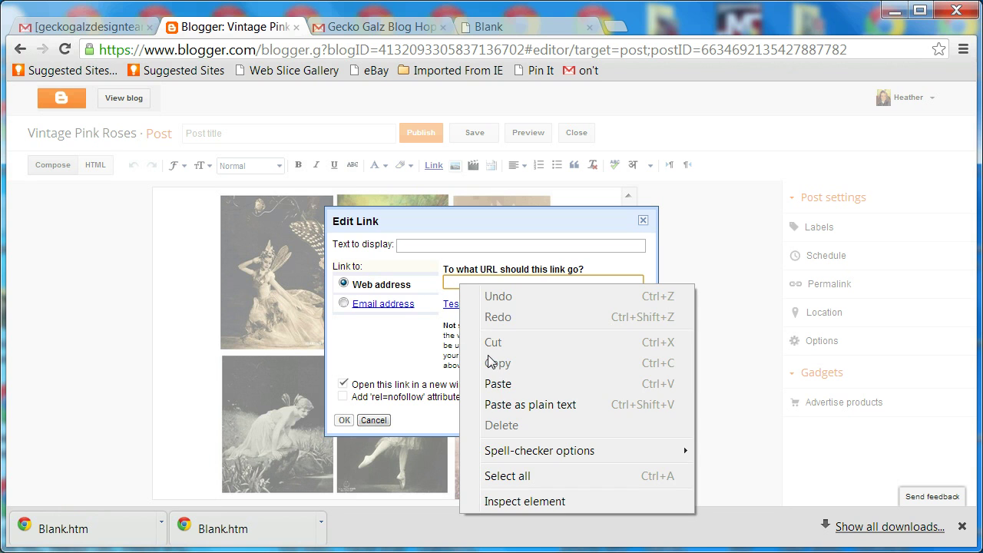
left_click(498, 384)
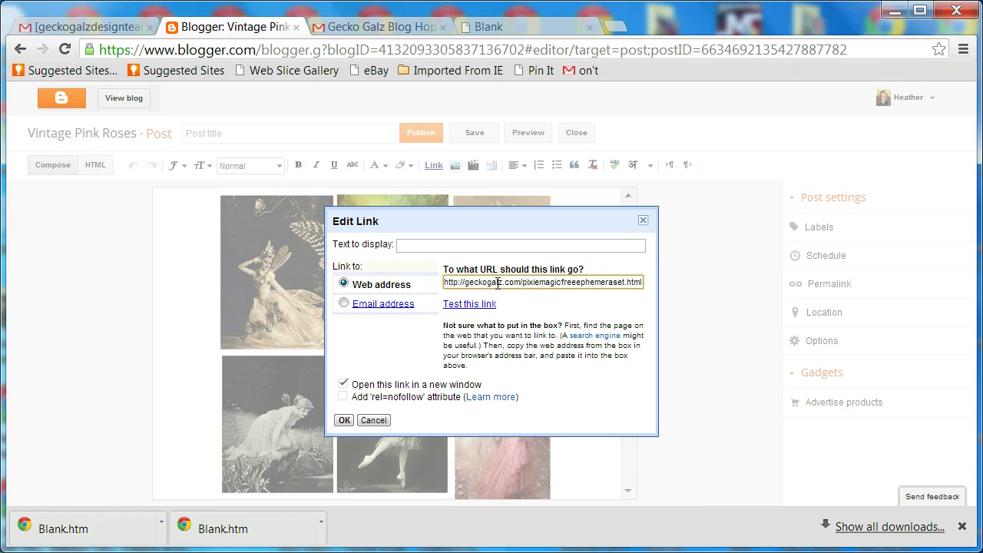
left_click(342, 421)
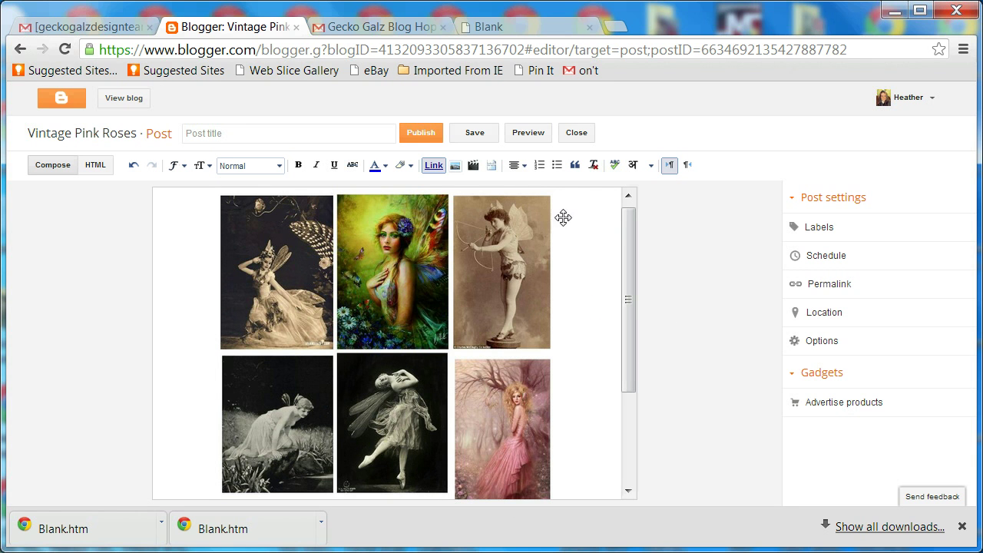
Step: Publish the Pixie Magic collage post and view it live on vintagepinkroses.blogspot.com
left_click(420, 133)
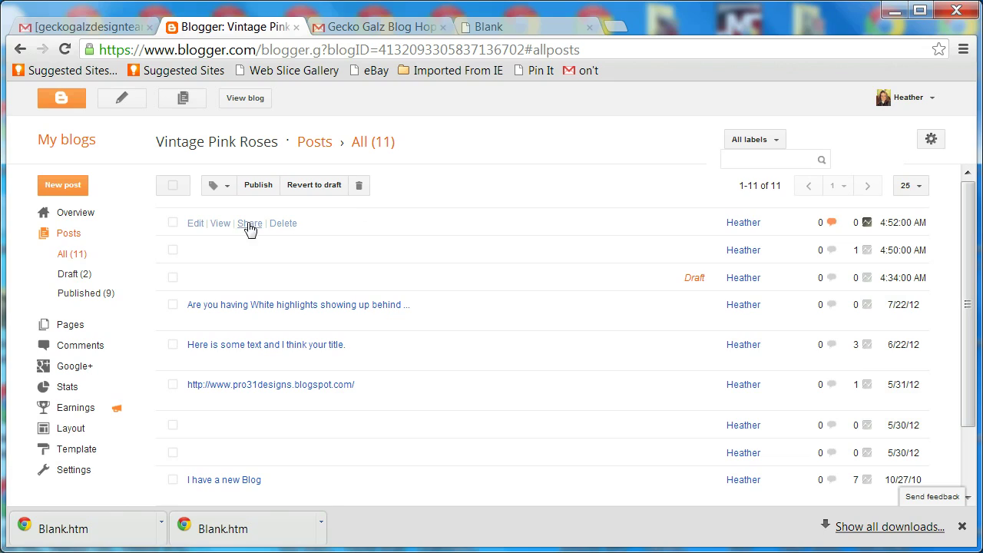
left_click(216, 224)
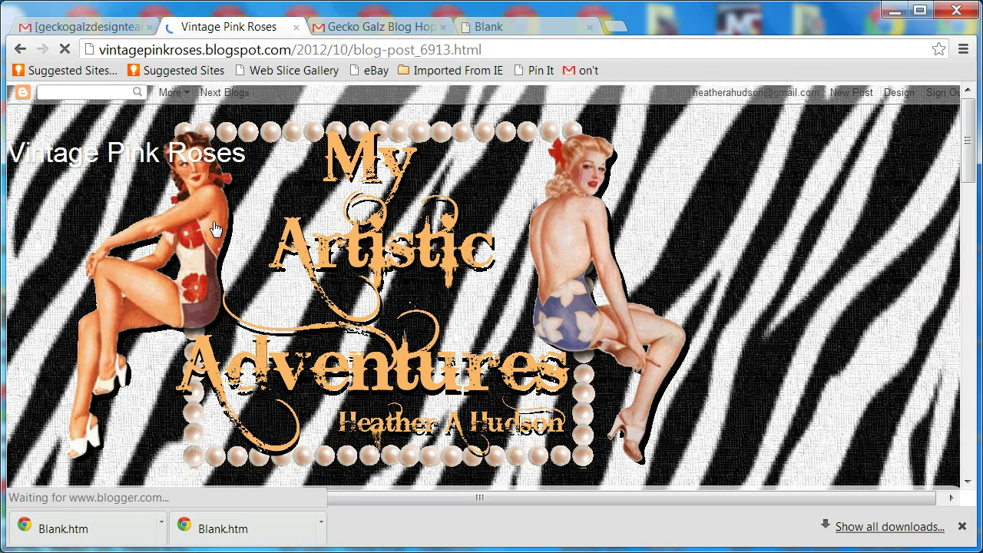